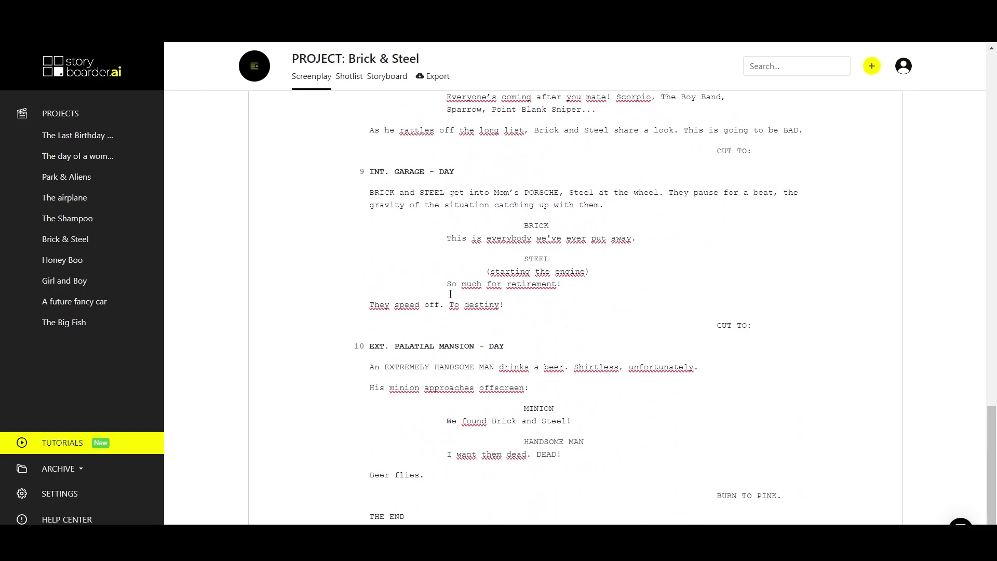
Step: Look through the scenes of the Brick & Steel screenplay from beginning to end
scroll(450, 294, up, 7)
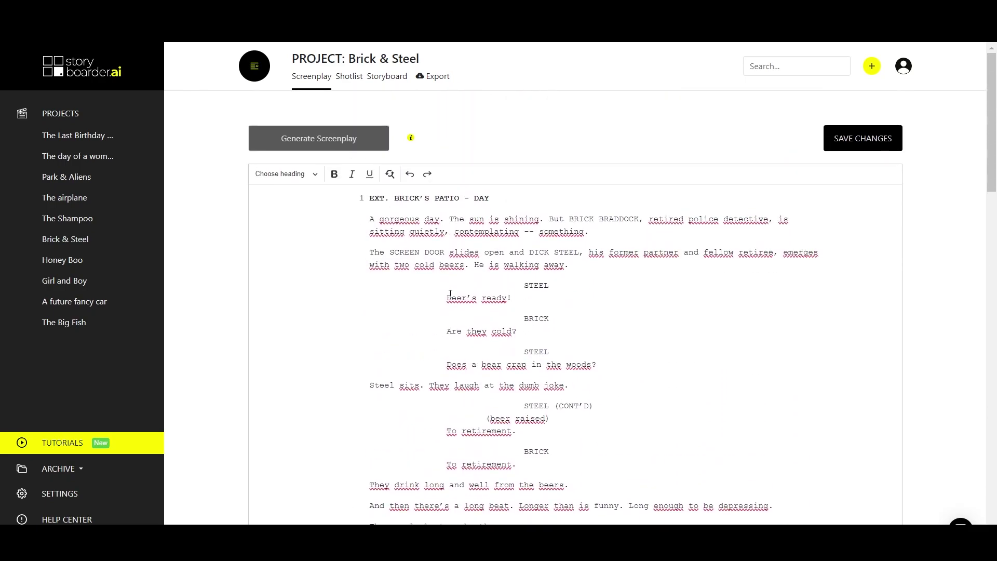
scroll(491, 263, down, 10)
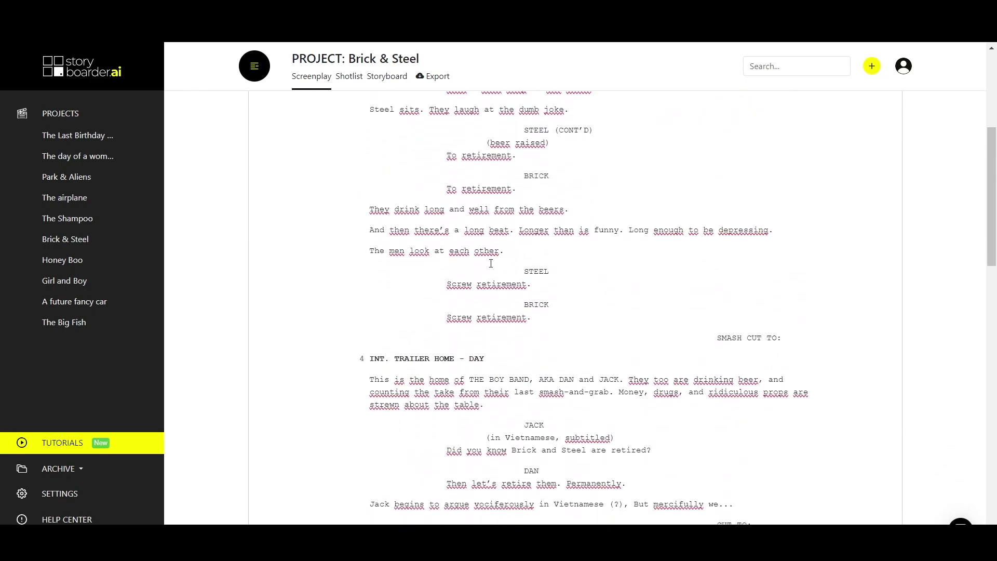
scroll(491, 263, down, 9)
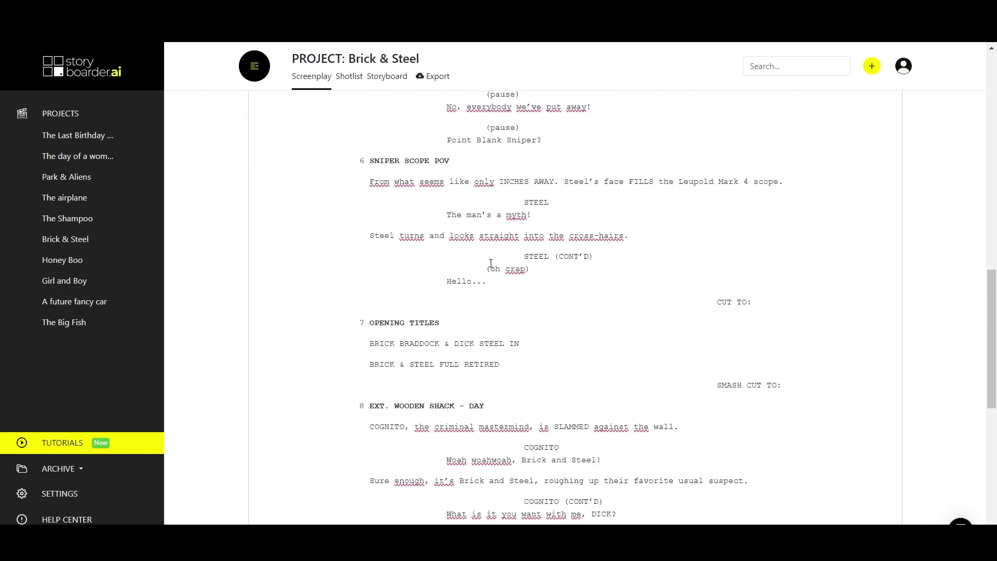
scroll(490, 264, up, 15)
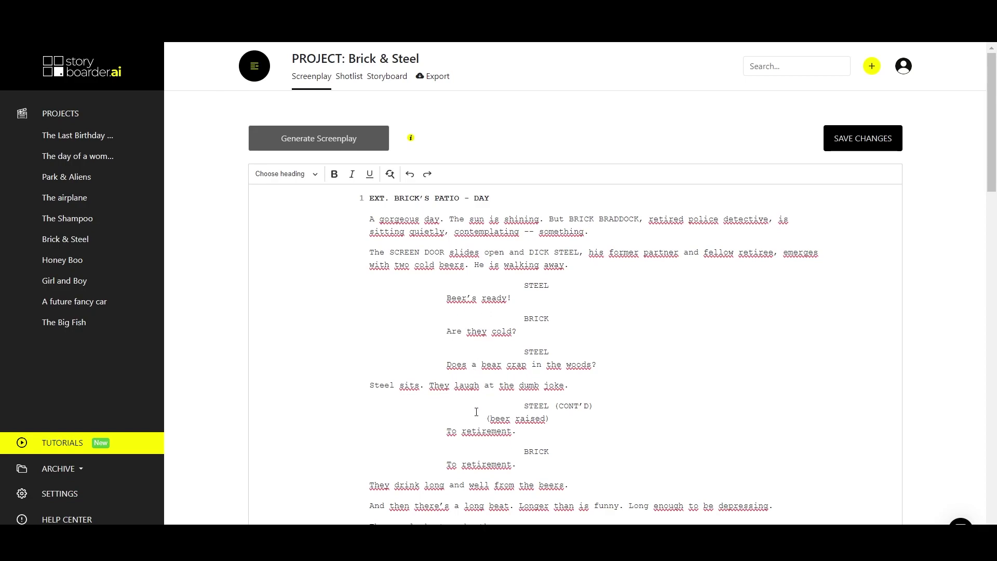
scroll(477, 416, down, 4)
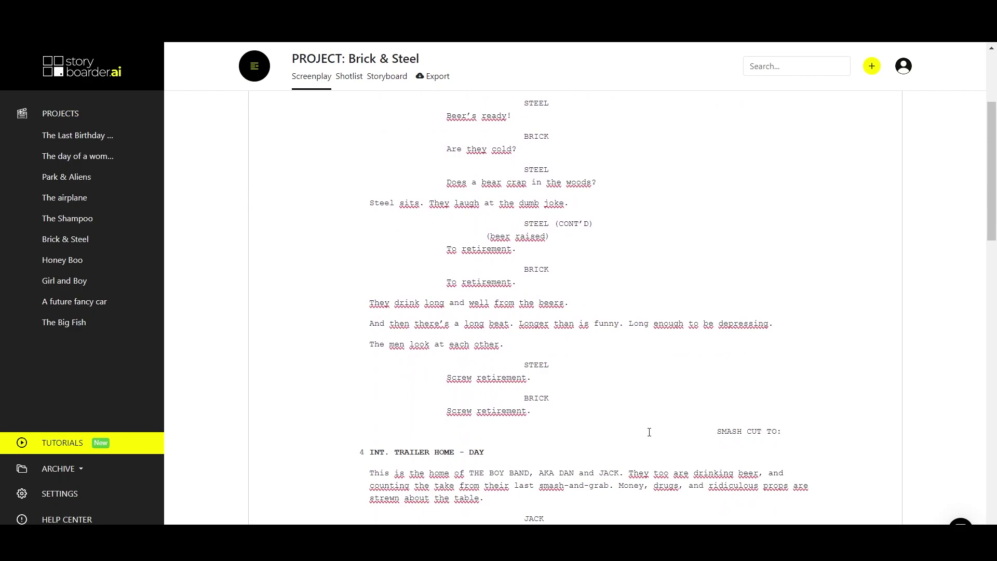
scroll(386, 452, down, 14)
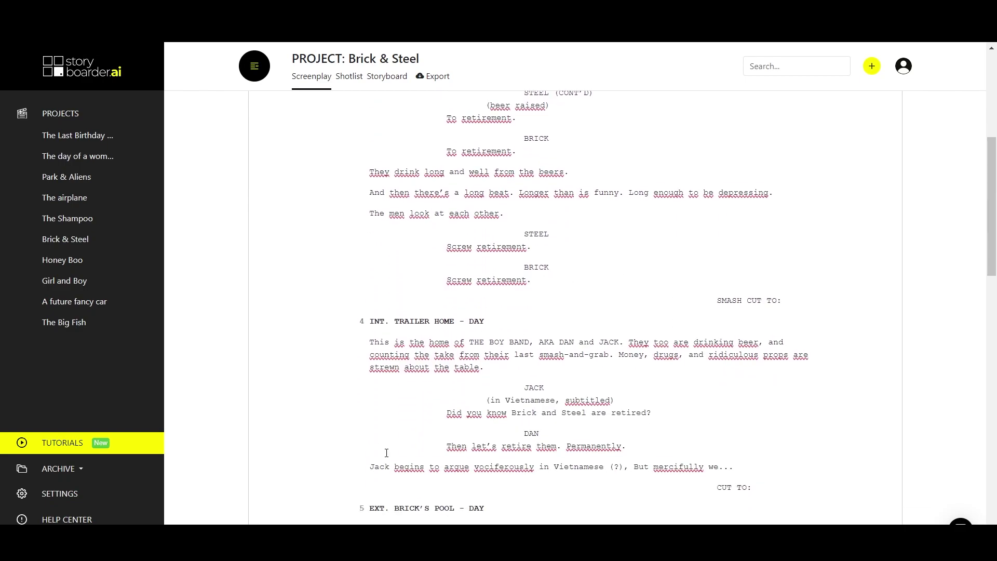
scroll(386, 452, down, 10)
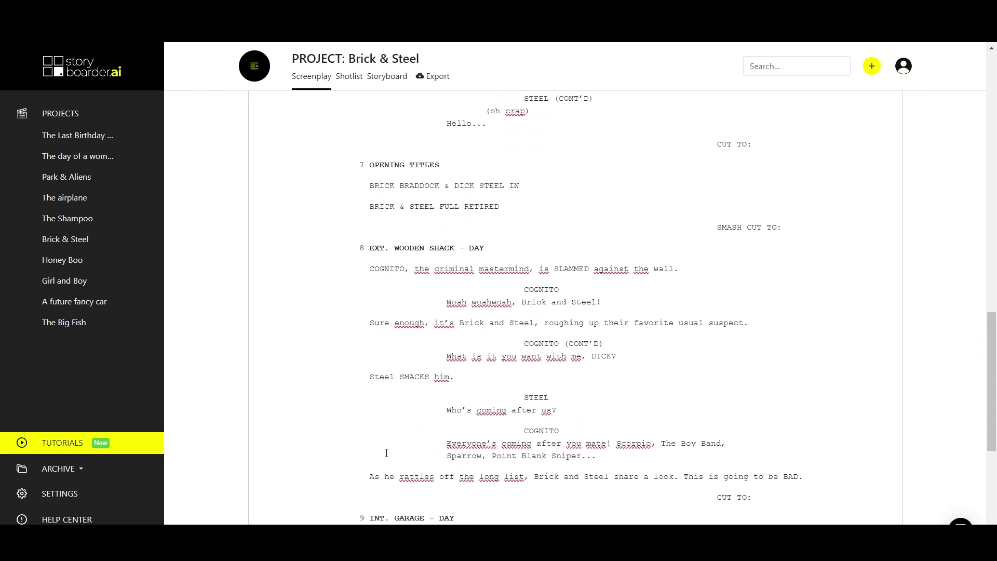
key(ctrl+Home)
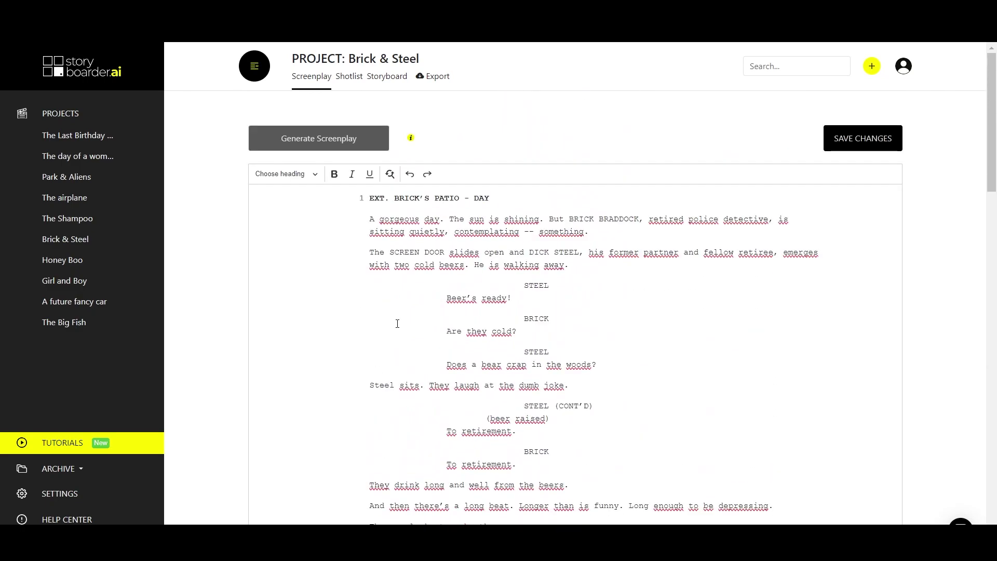
Step: Delete the entire text of the Brick & Steel screenplay, leaving the editor empty
click(569, 259)
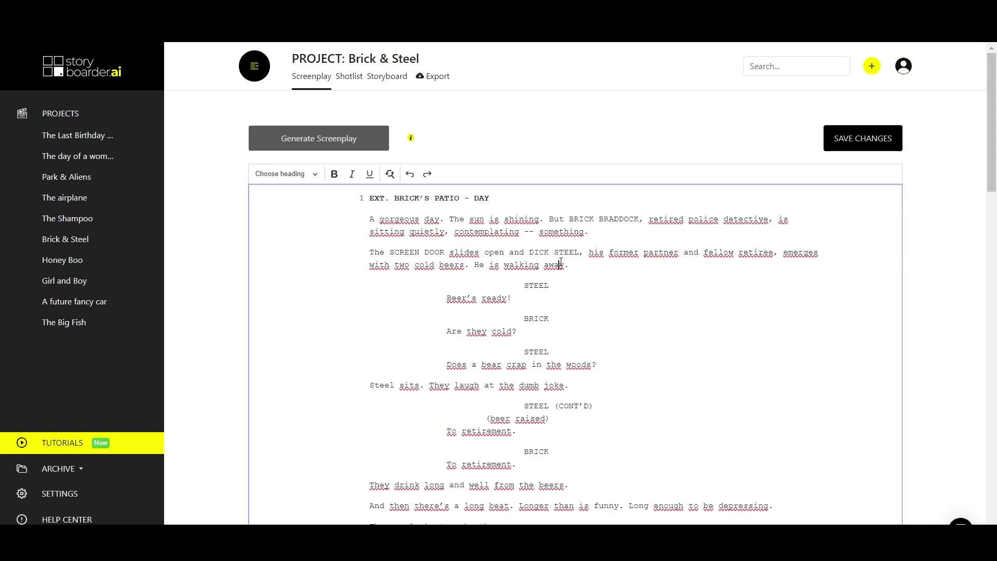
click(505, 232)
key(ctrl+a)
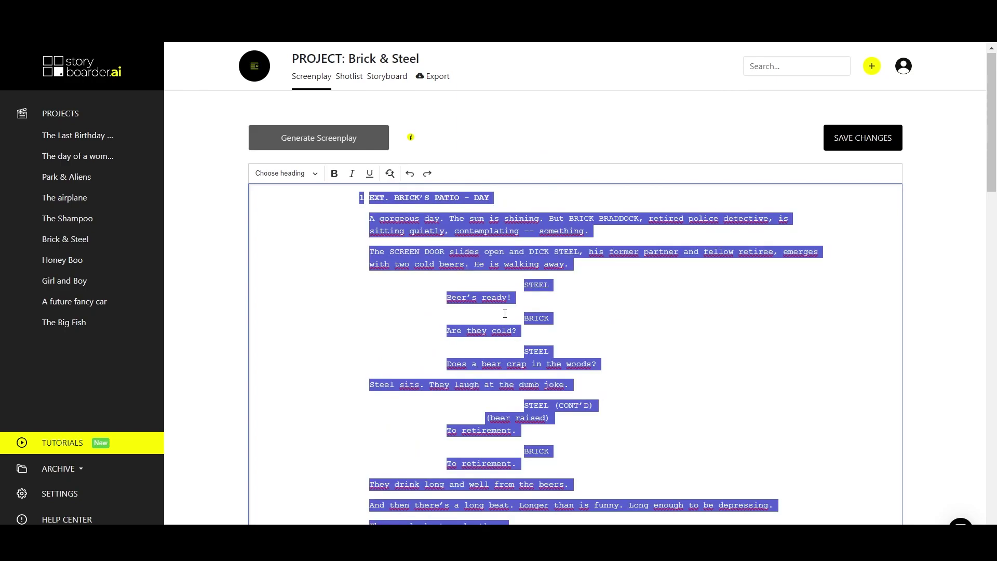
key(BackSpace)
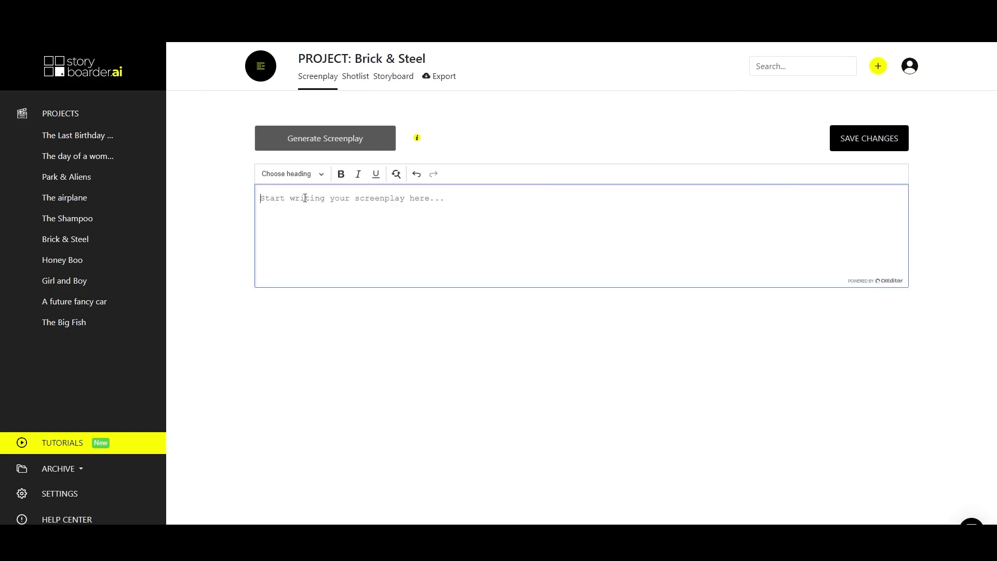
Step: Write the scene heading "INT. HOUSE - DAY" and the action line "MARIA is walking into the living room."
click(319, 176)
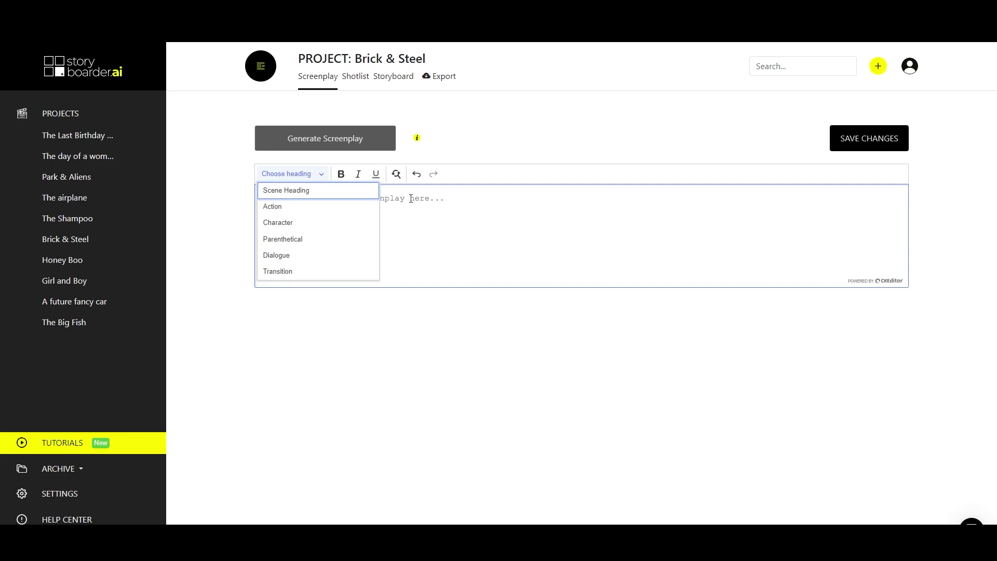
click(299, 192)
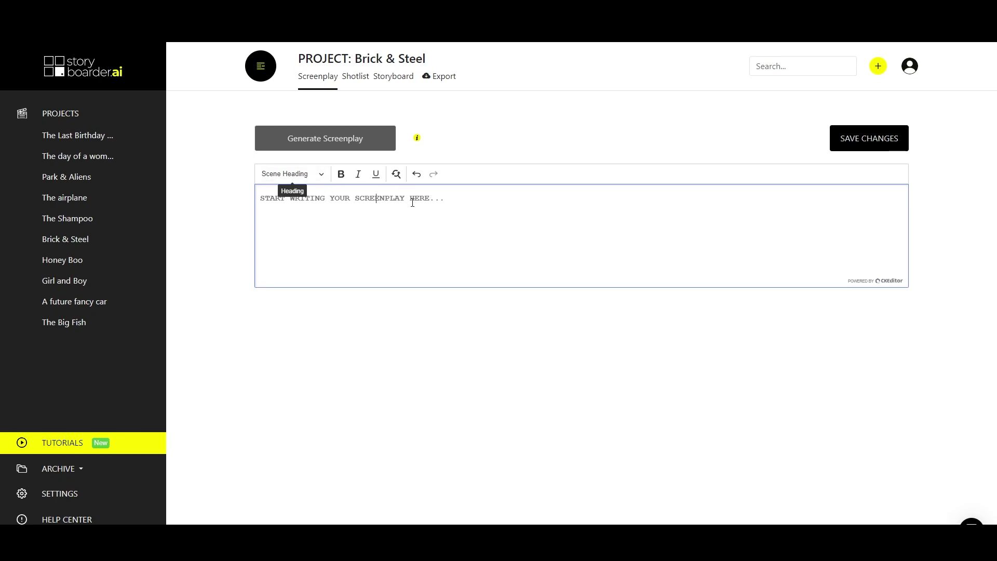
text(INT. HOUSE - DAY)
key(Return)
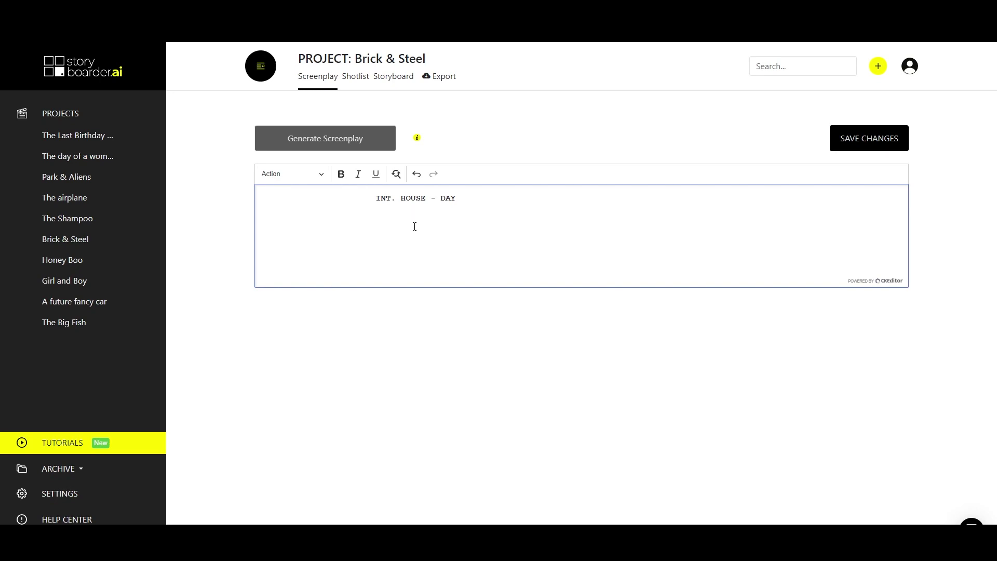
text(MARIA is walking)
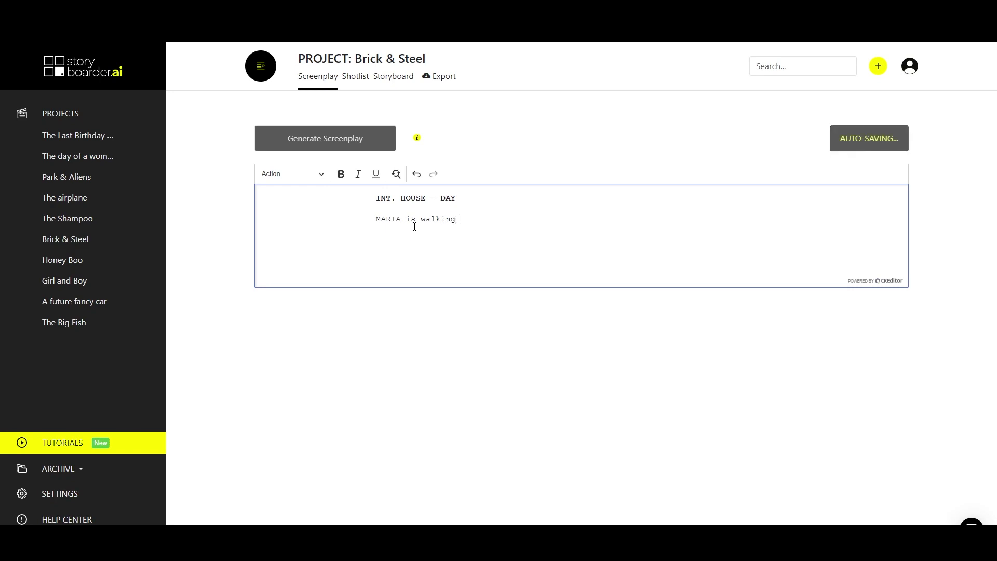
text( into th)
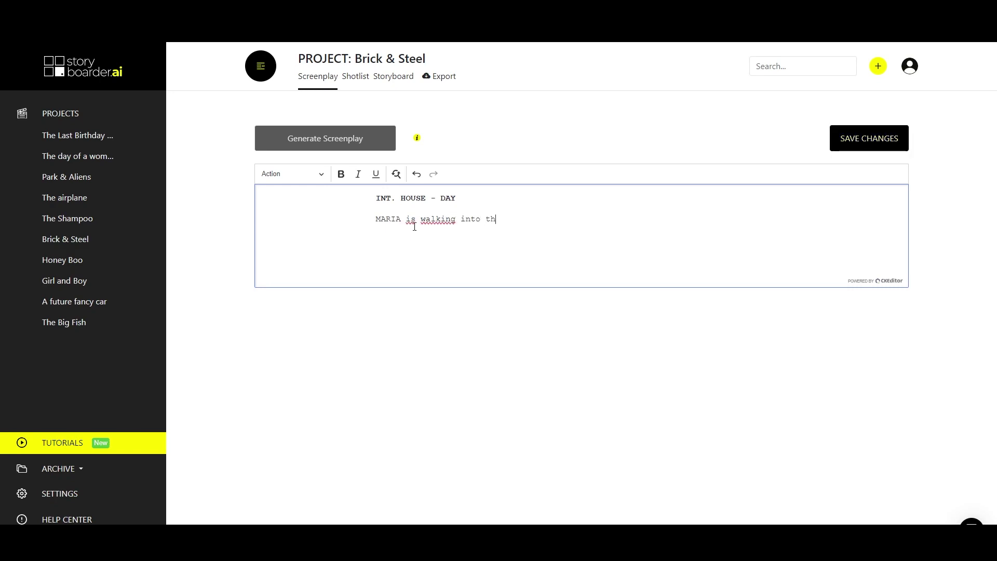
text(e living room.)
key(Return)
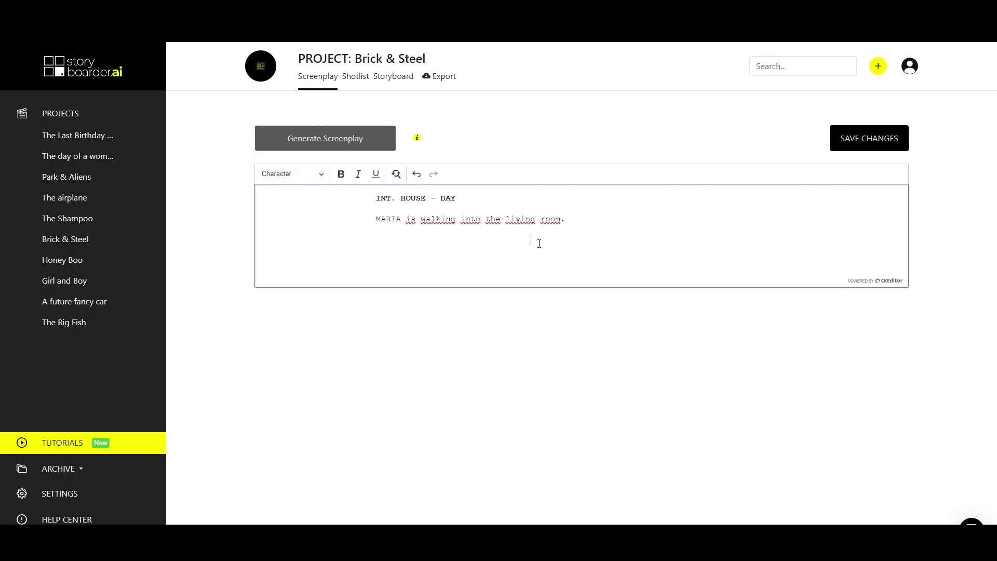
Step: Add a character cue for MARIA with the dialogue "Hello, Peter!" below the action line
text(MARIA)
key(Return)
text(Hello, Peter!)
key(Return)
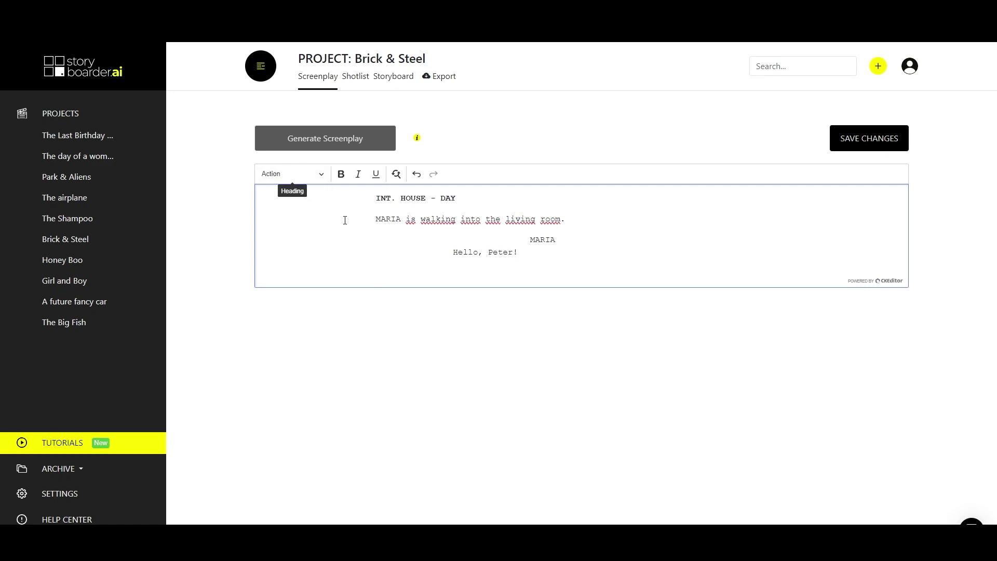
Step: Add the action line "KEVIN answers." followed by a KEVIN character cue with the dialogue "Hello, Honey!"
text(KEVIN answers.)
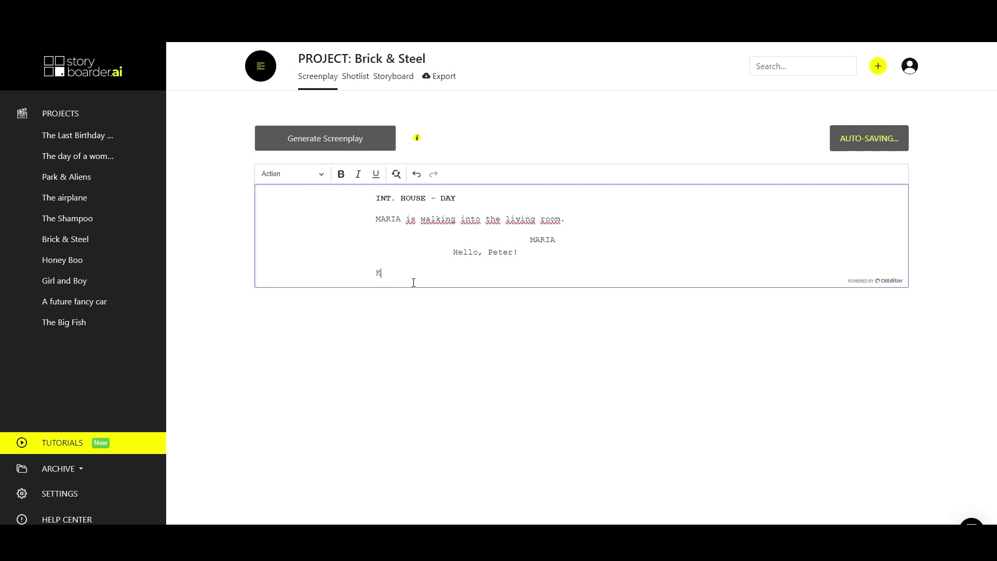
key(Return)
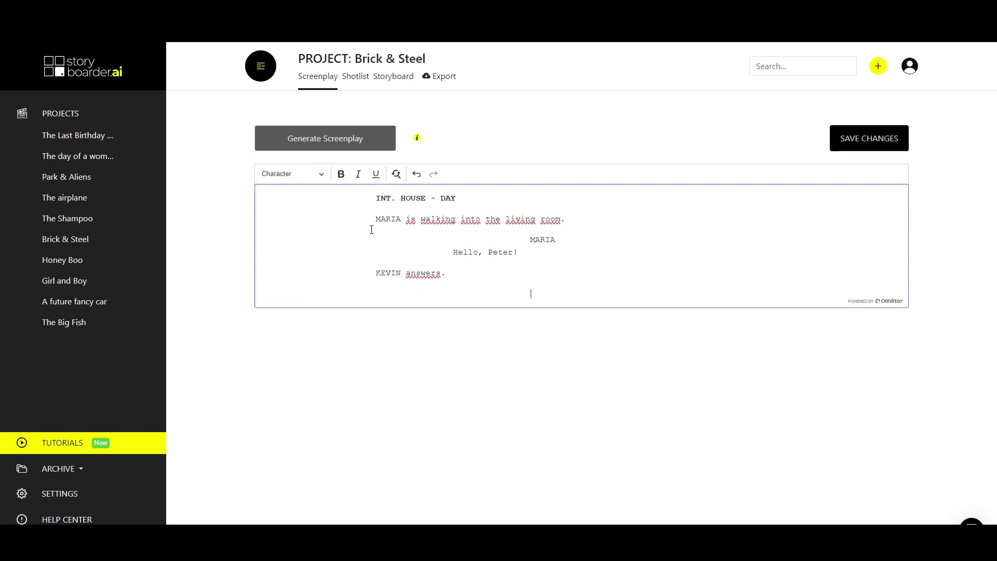
text(KEVIN)
key(Return)
text(Hello, Honey!)
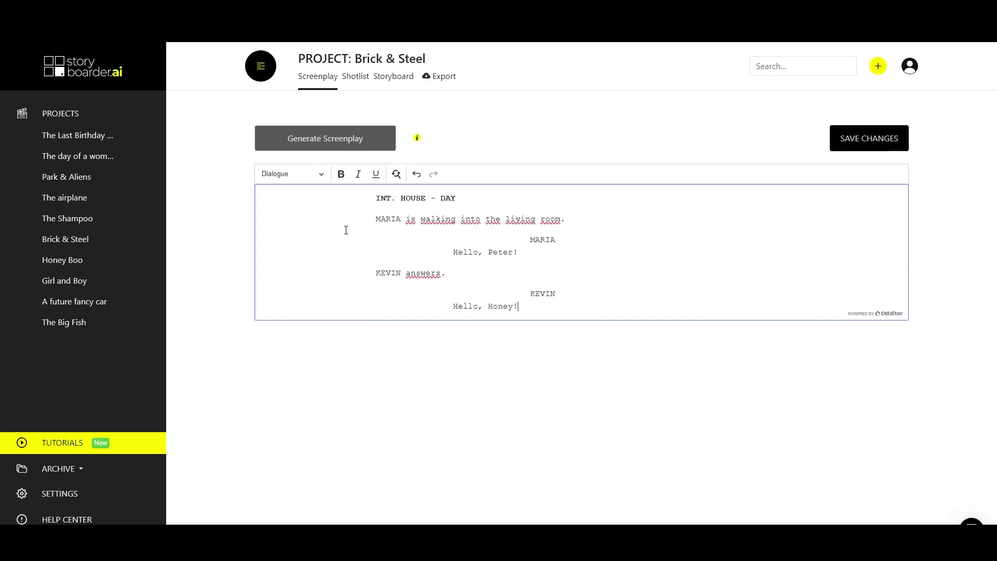
key(Return)
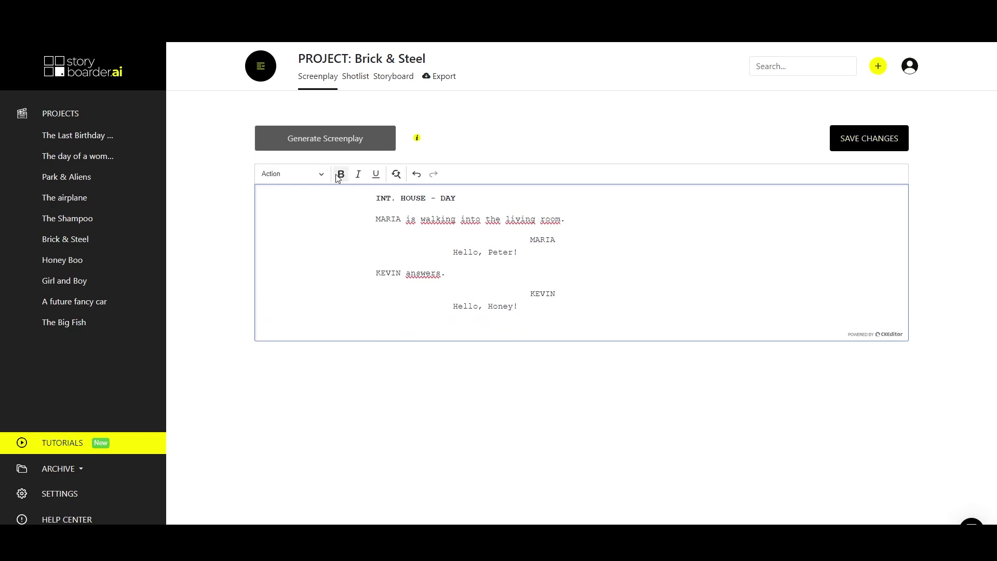
Step: Insert the transition "HARD CUT TO:" after the dialogue and a new scene heading "EXT. GARDEN - NIGHT"
click(318, 176)
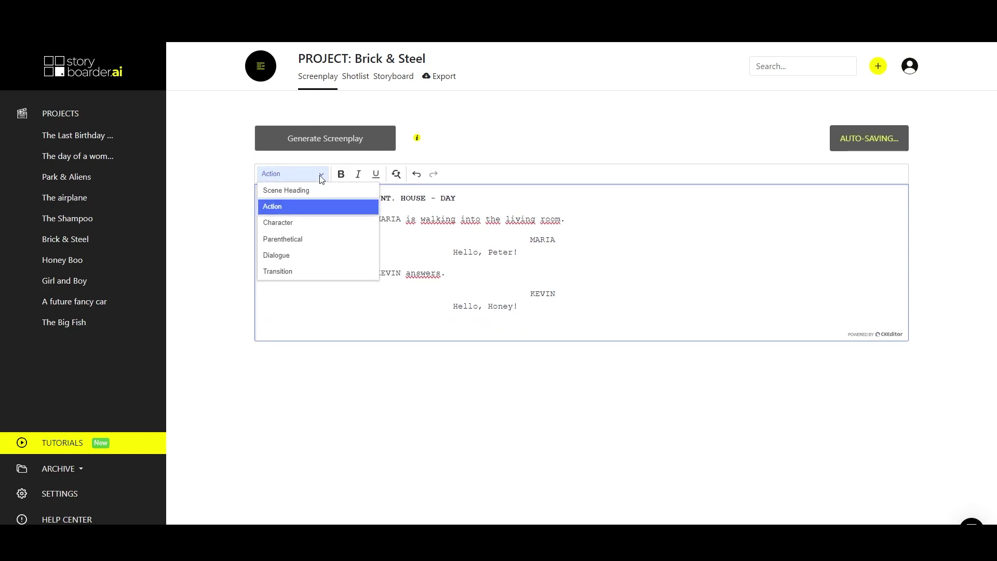
click(285, 270)
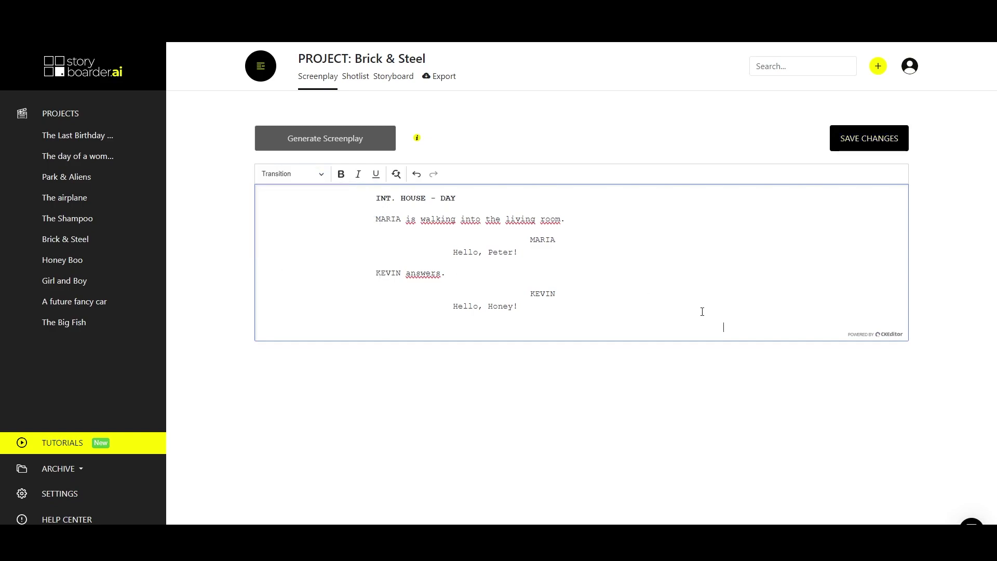
text(HARD CUT TO:)
key(Return)
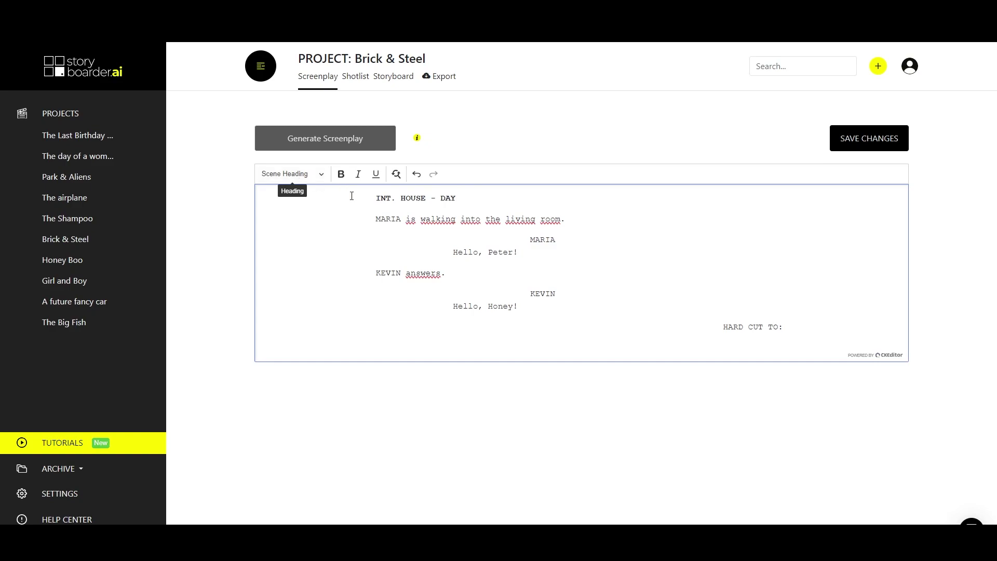
text(EXT)
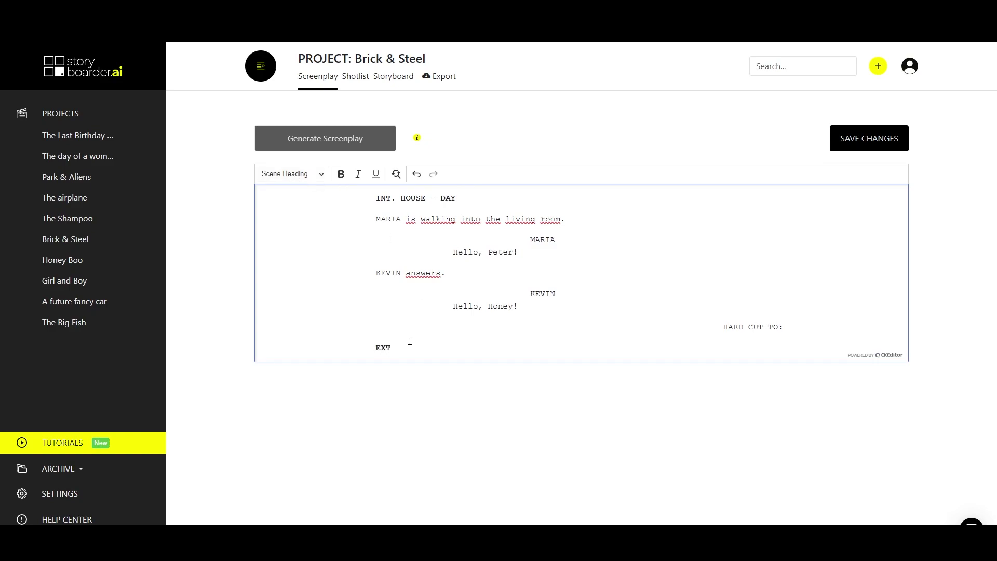
text(. GARDEN - NIGHT)
key(Return)
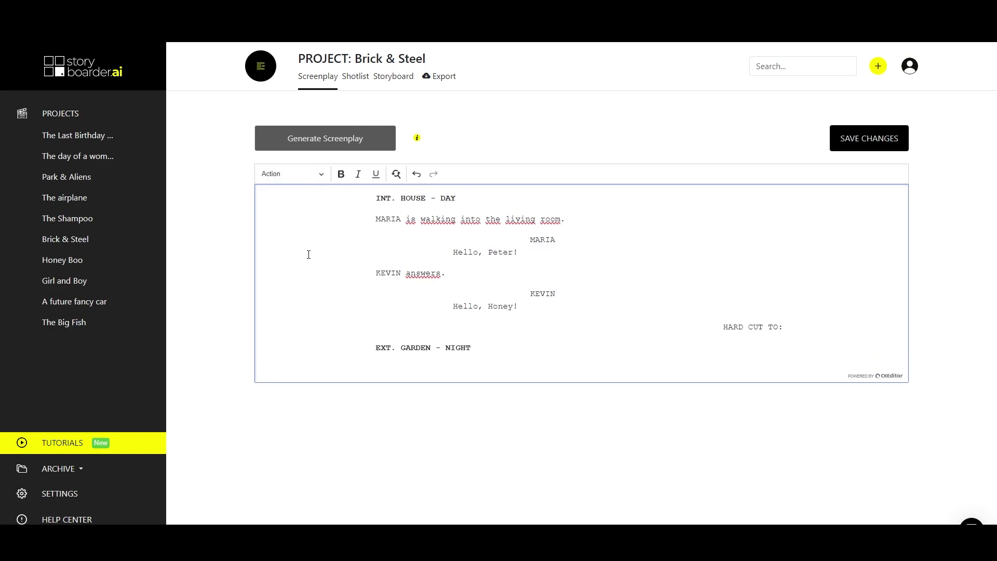
click(316, 176)
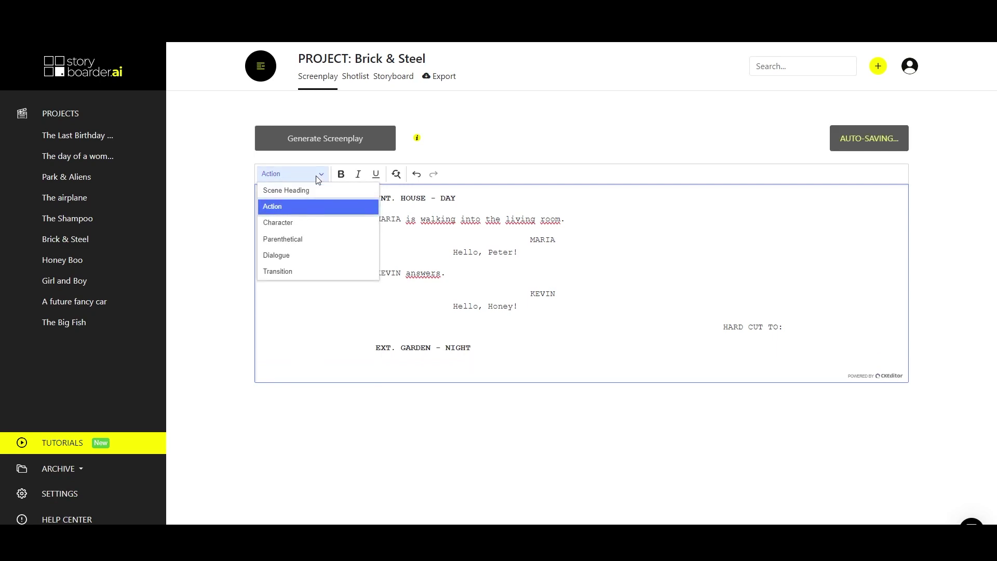
click(390, 368)
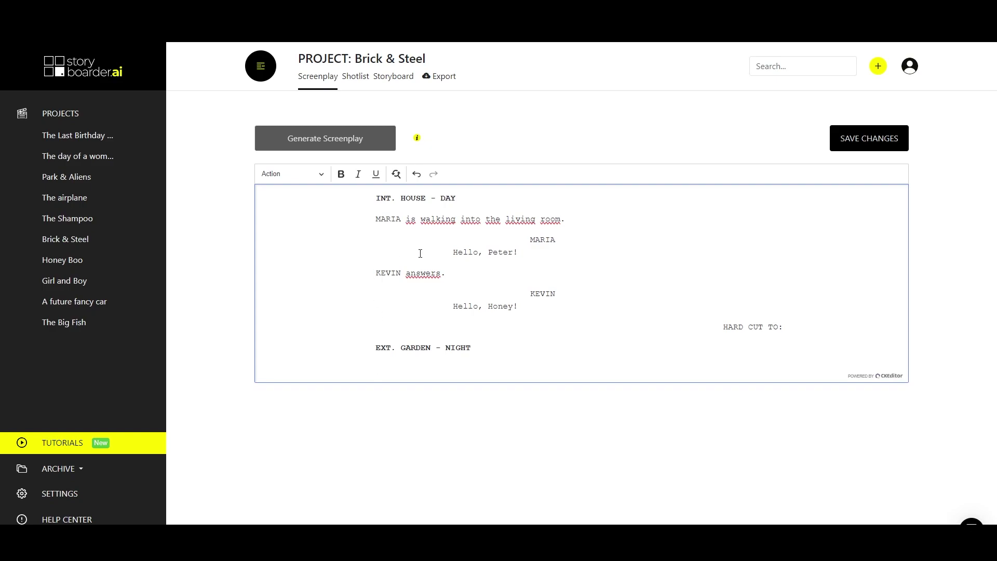
click(320, 174)
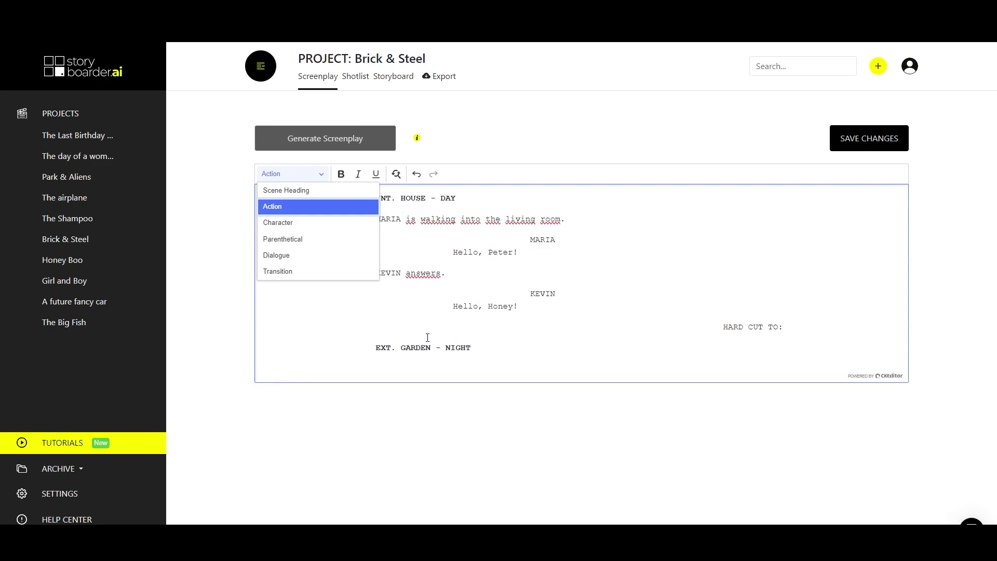
click(385, 366)
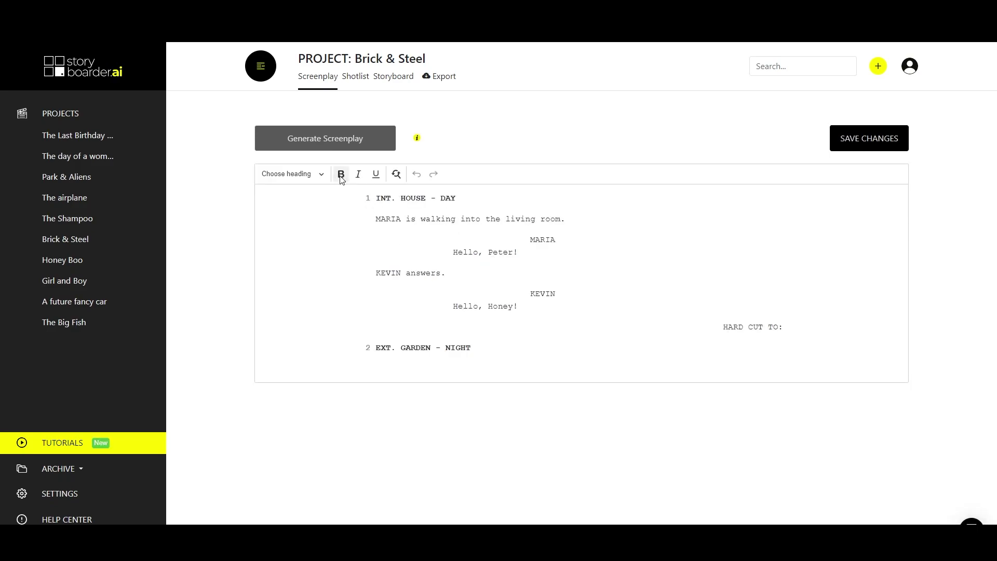
Step: Find MARIA in the screenplay and replace its first occurrence with KAREN
click(397, 175)
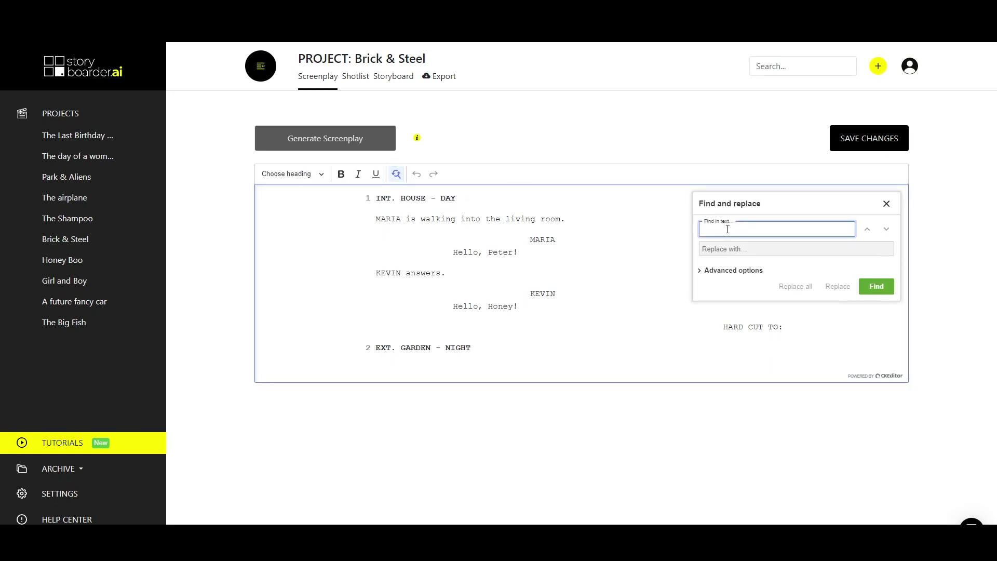
text(MARIA)
key(Tab)
text(KAREN)
click(878, 286)
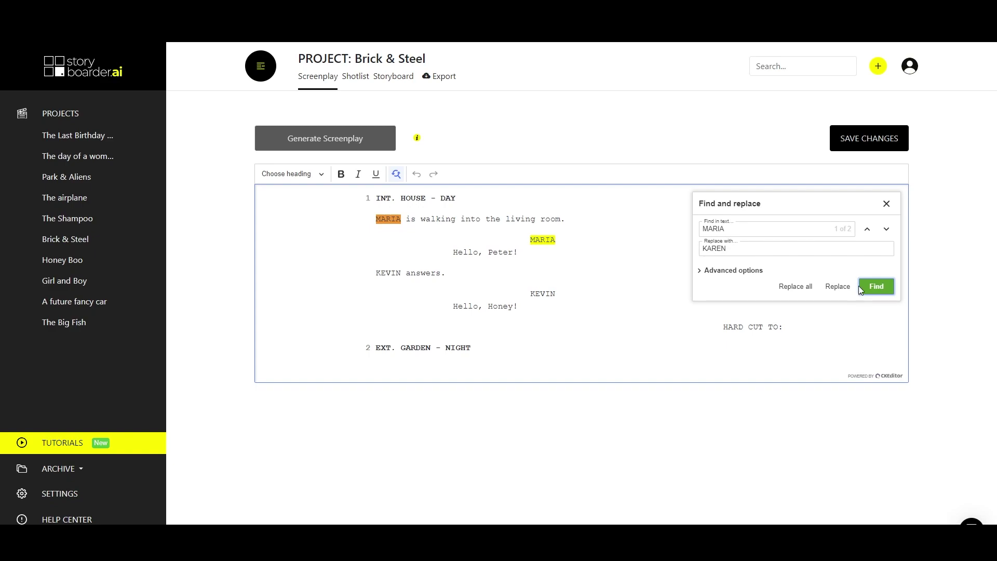
click(837, 286)
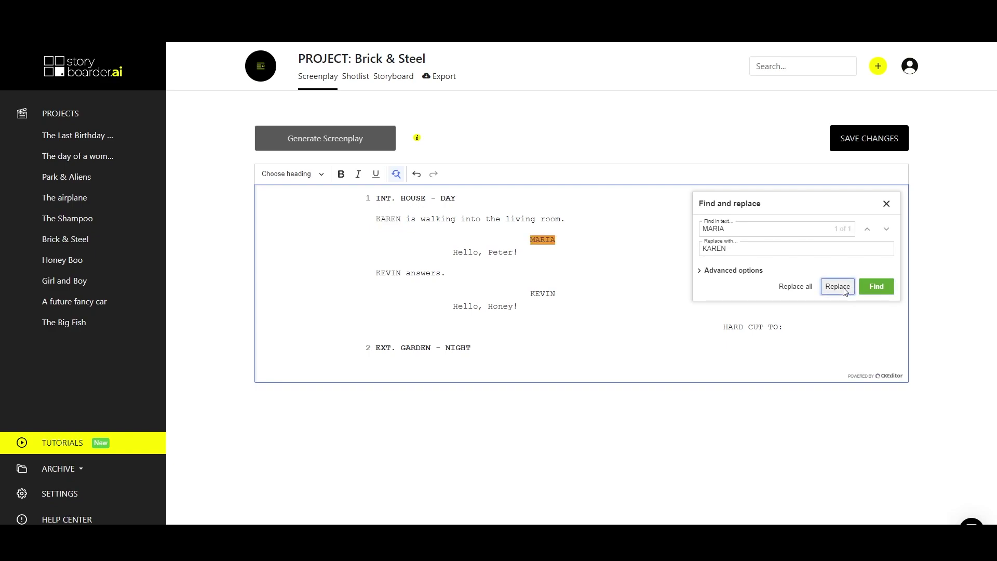
Step: Undo the name replacement and save the screenplay changes
click(416, 174)
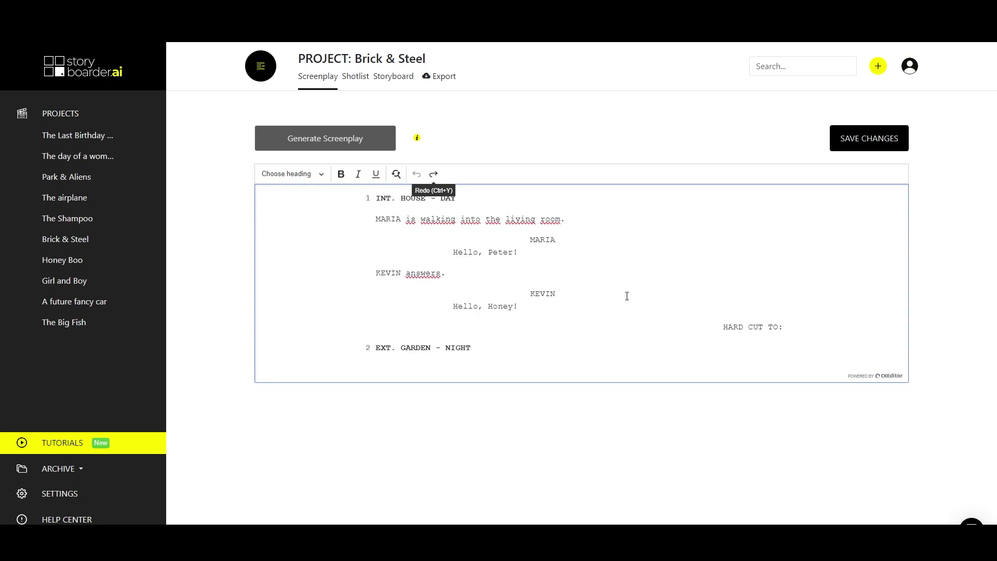
click(887, 136)
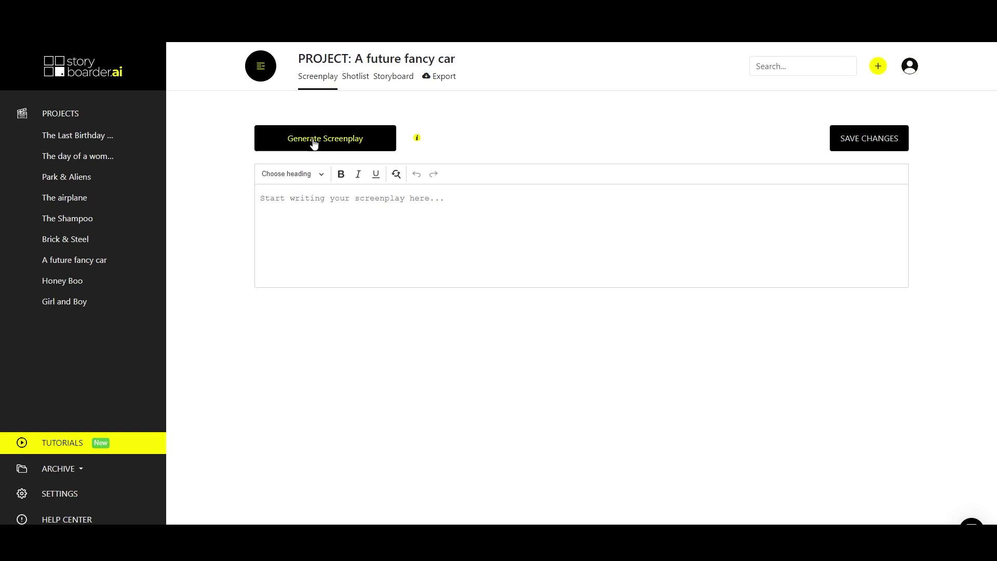
Step: Generate a screenplay for the project "A future fancy car"
click(313, 141)
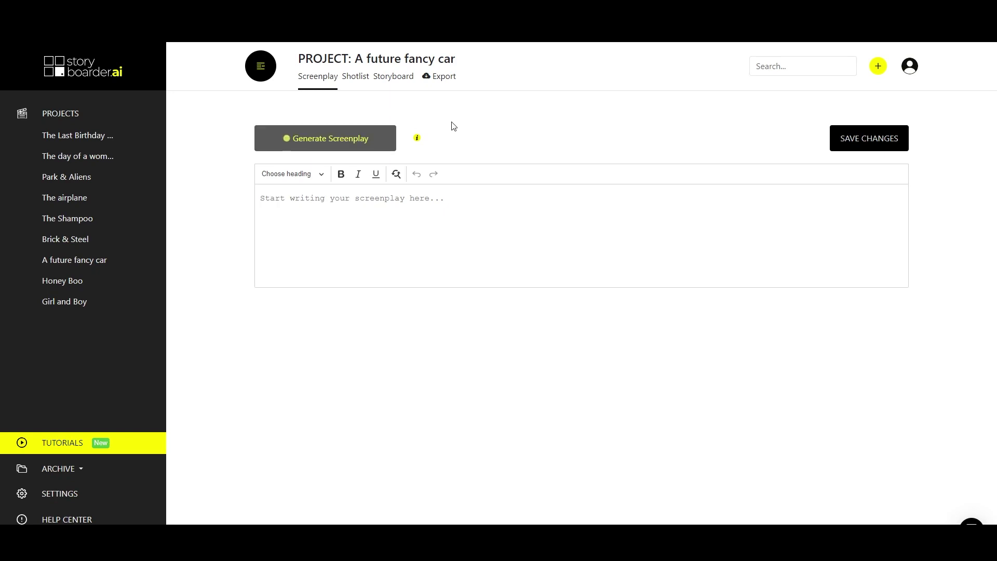